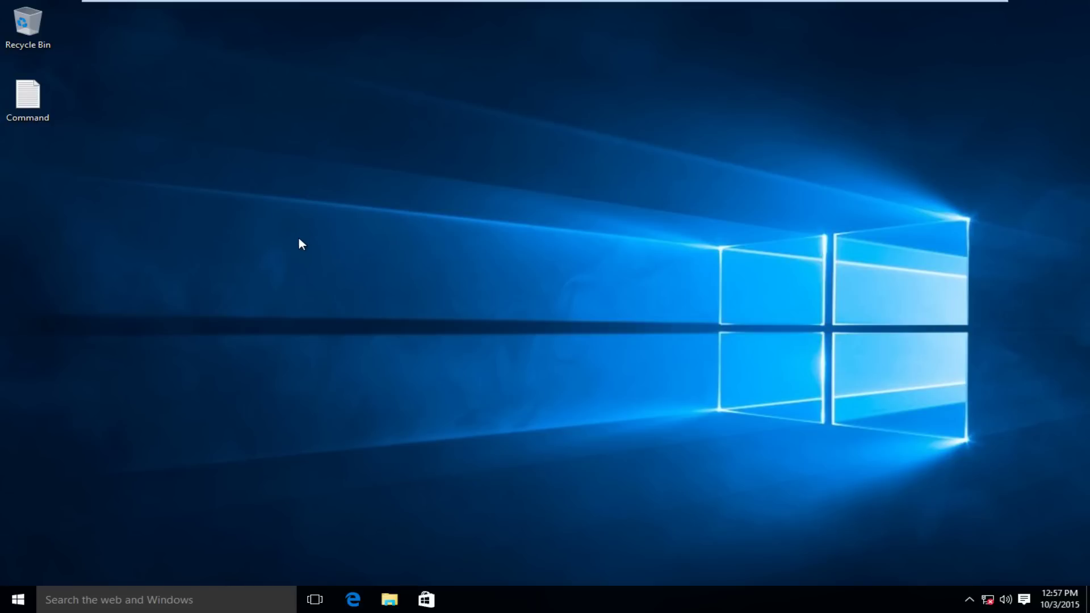
# Step: Enable the disabled Ethernet0 adapter in Network Connections, then close the window
pyautogui.rightClick(17, 599)
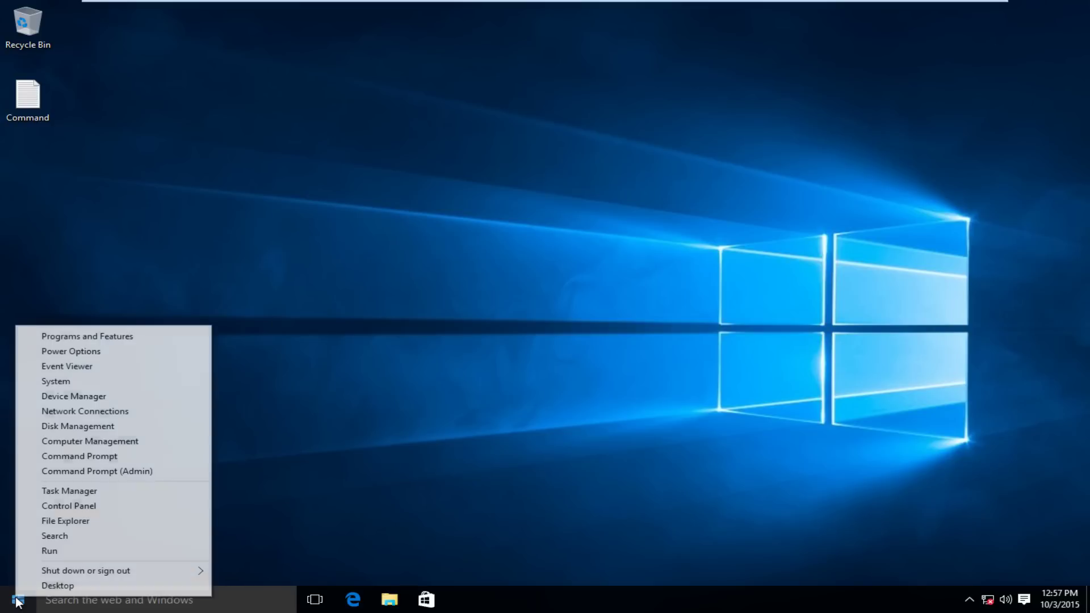
pyautogui.click(63, 412)
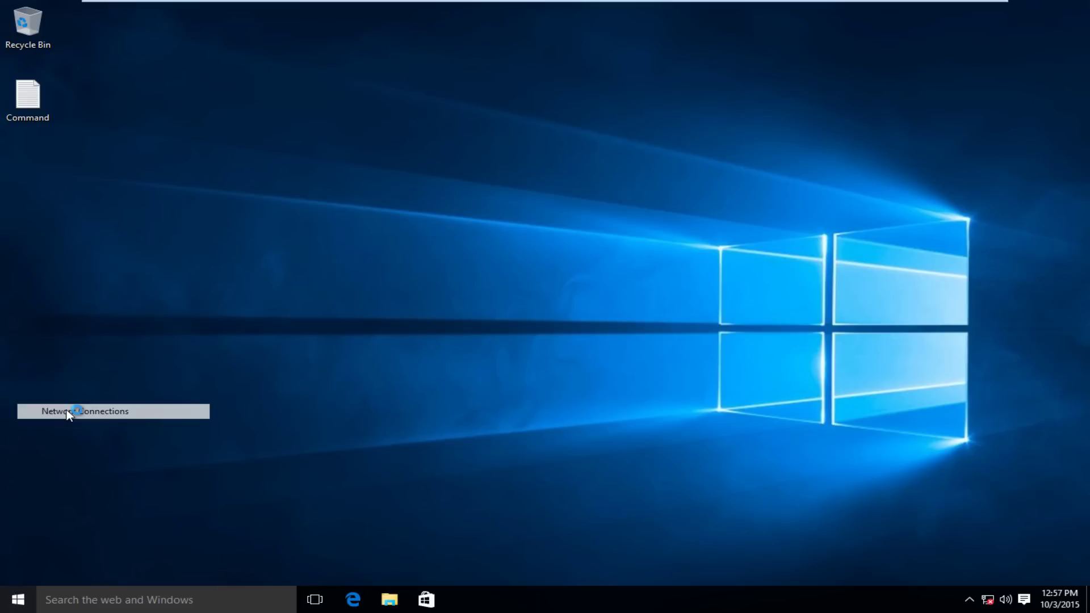
pyautogui.click(236, 185)
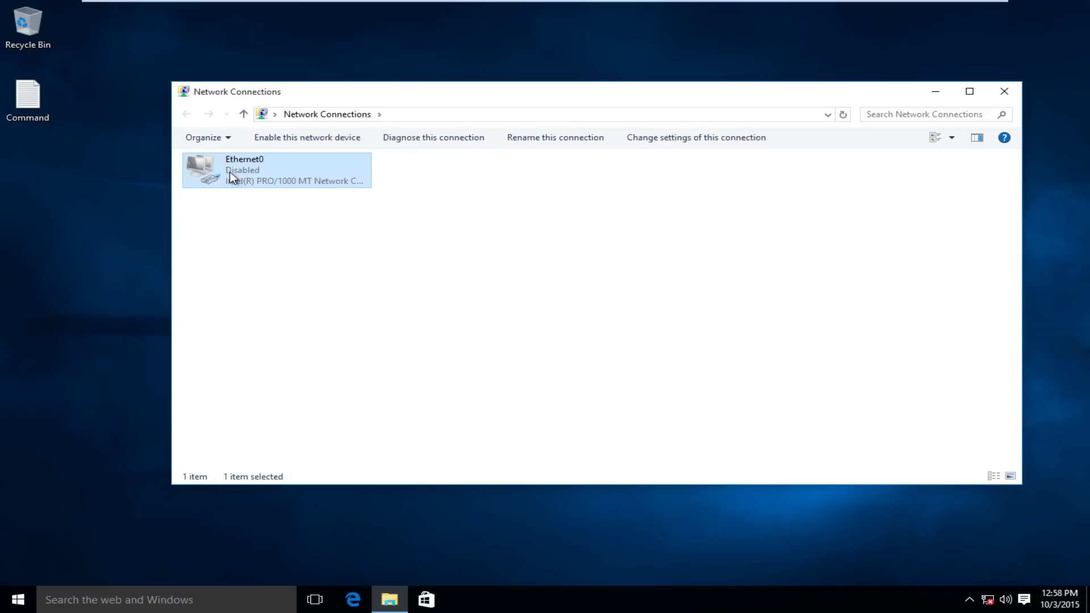
pyautogui.rightClick(239, 172)
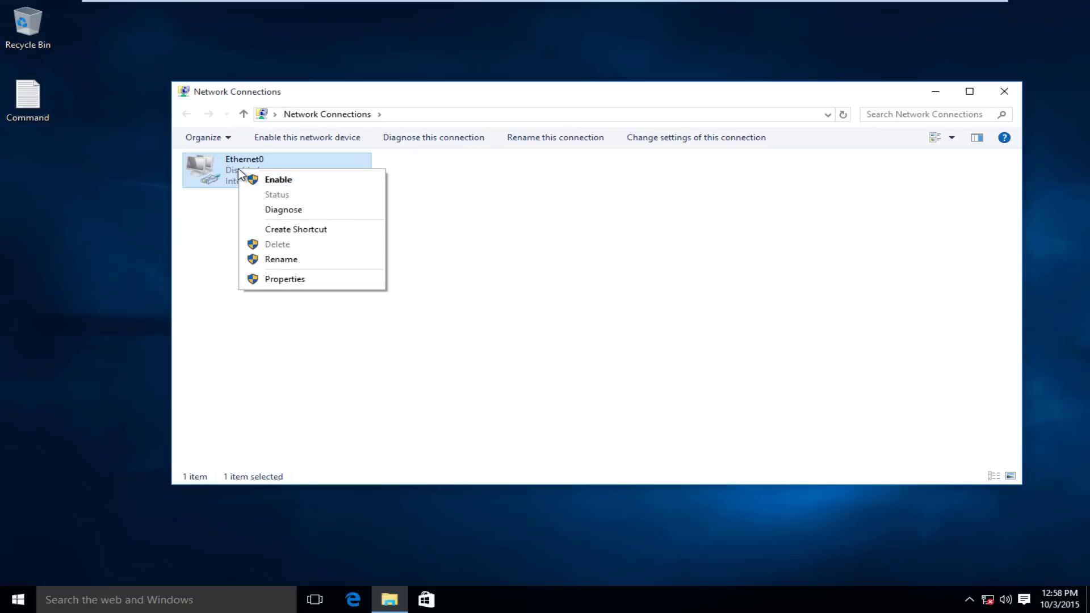
pyautogui.rightClick(245, 171)
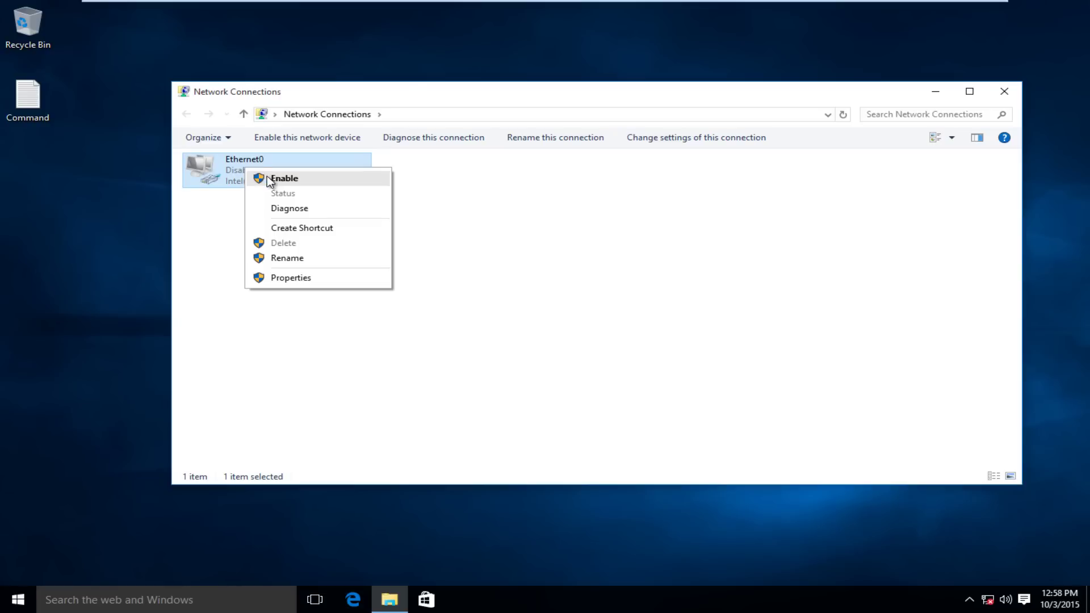
pyautogui.click(284, 179)
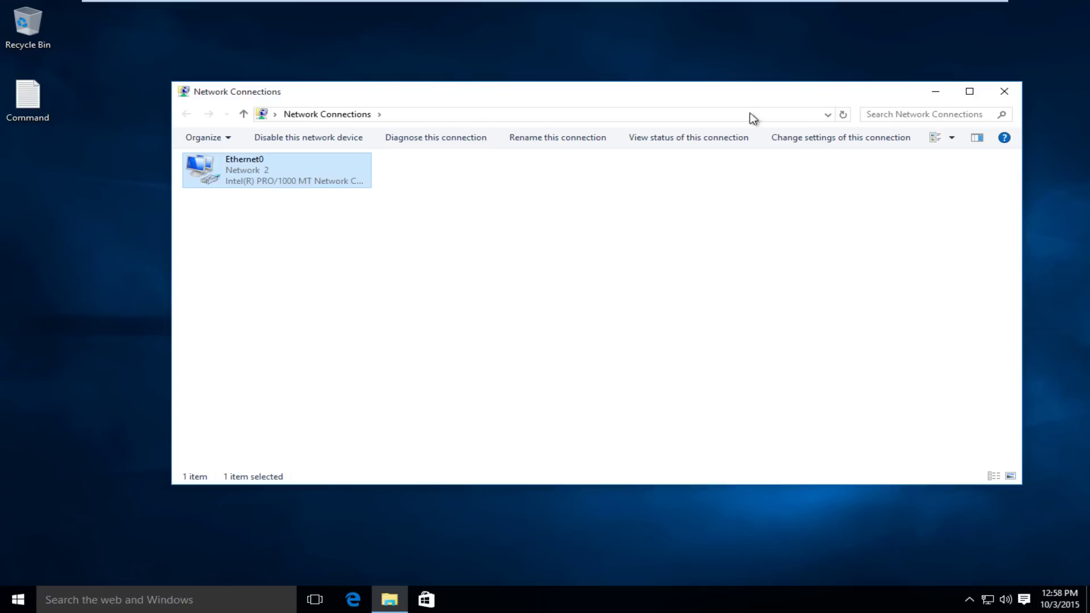
pyautogui.click(1002, 94)
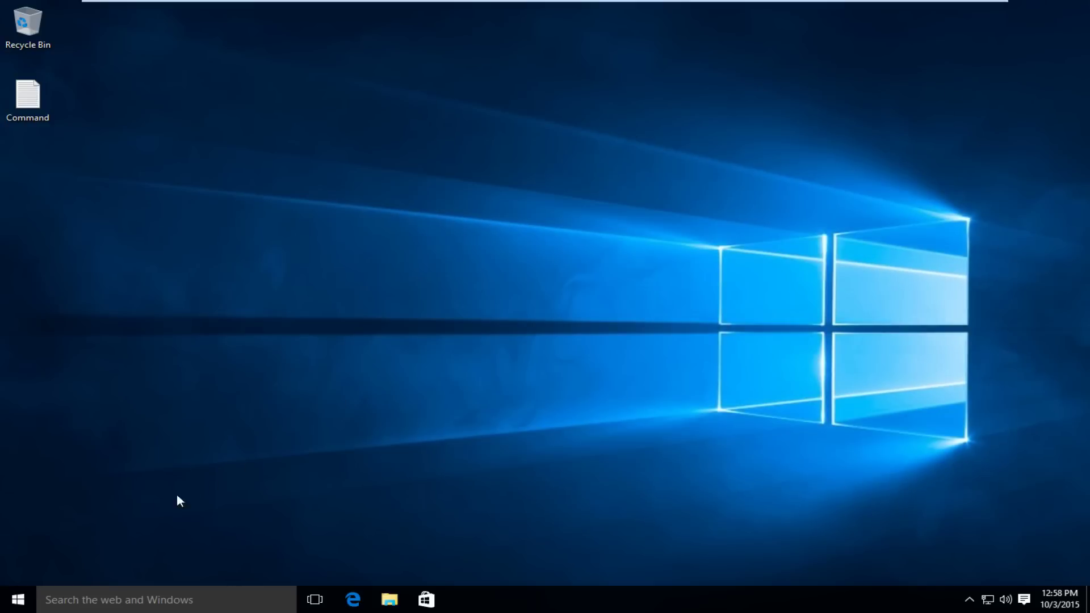
# Step: Search the taskbar for 'control' and launch Control Panel from the results
pyautogui.click(80, 596)
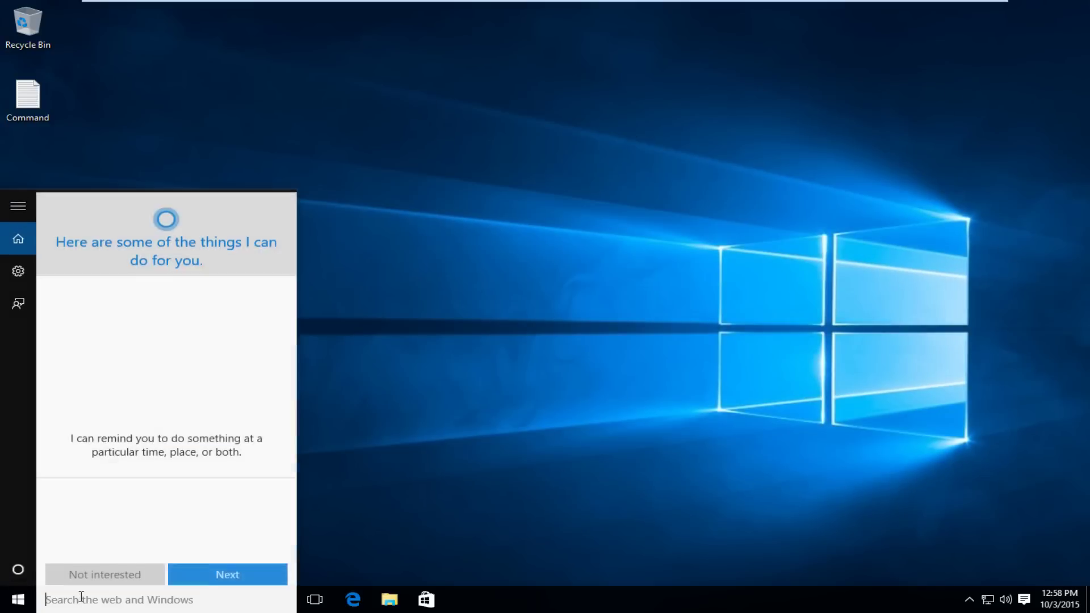
pyautogui.write('contr')
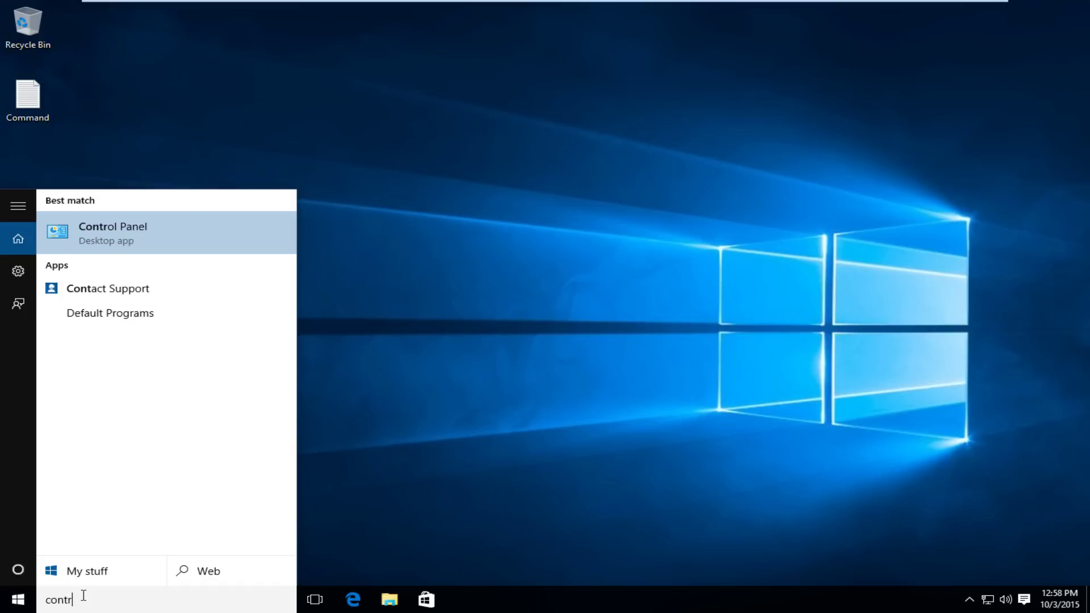
pyautogui.write('ol')
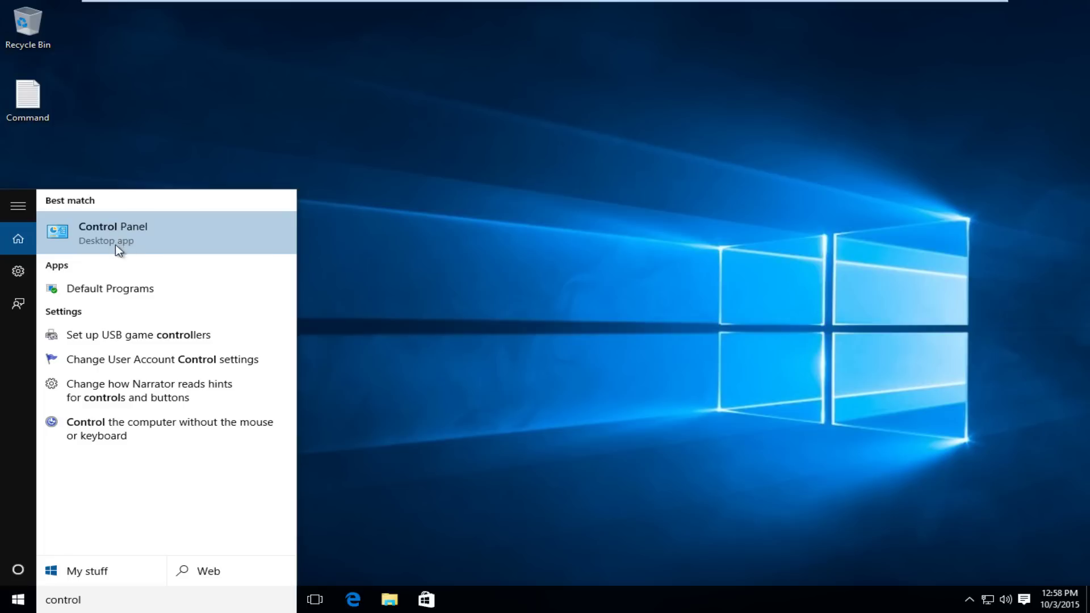
pyautogui.click(132, 233)
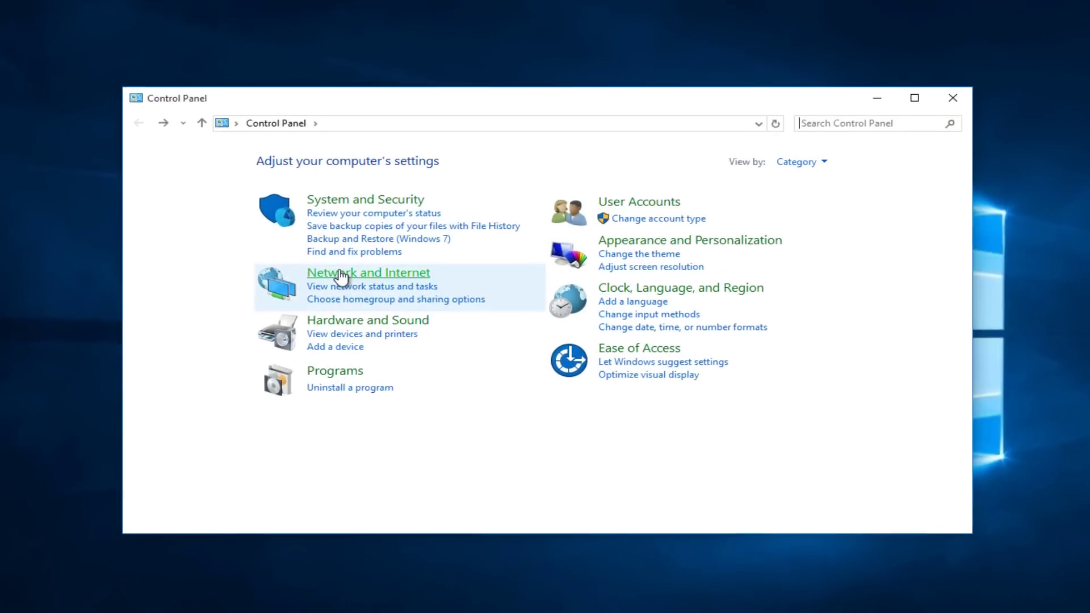
# Step: Uncheck 'Use a proxy server' in Internet Options LAN settings and confirm both dialogs with OK
pyautogui.click(317, 278)
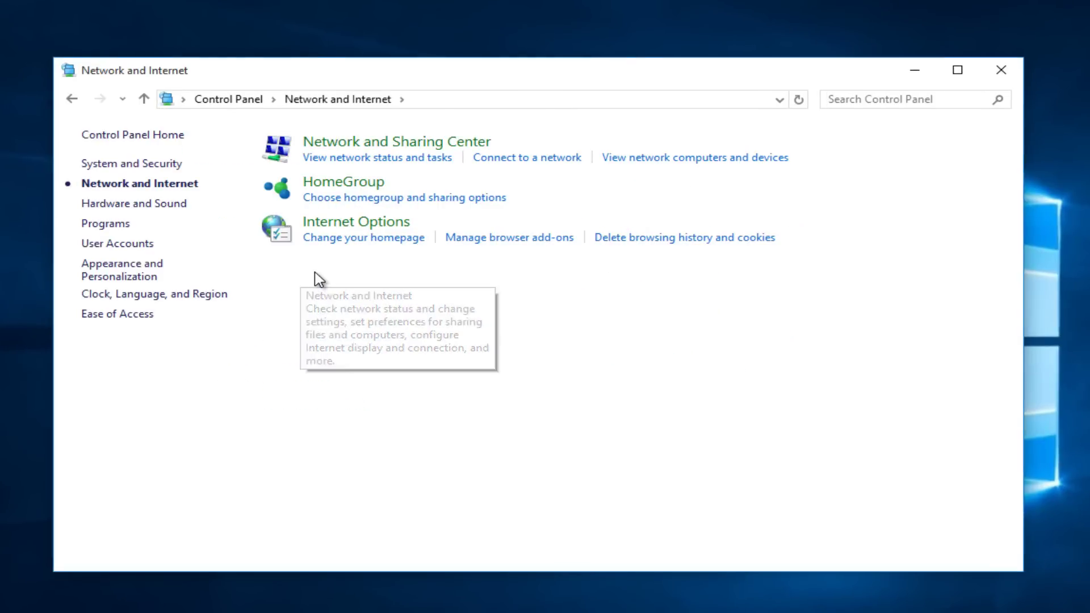
pyautogui.click(346, 227)
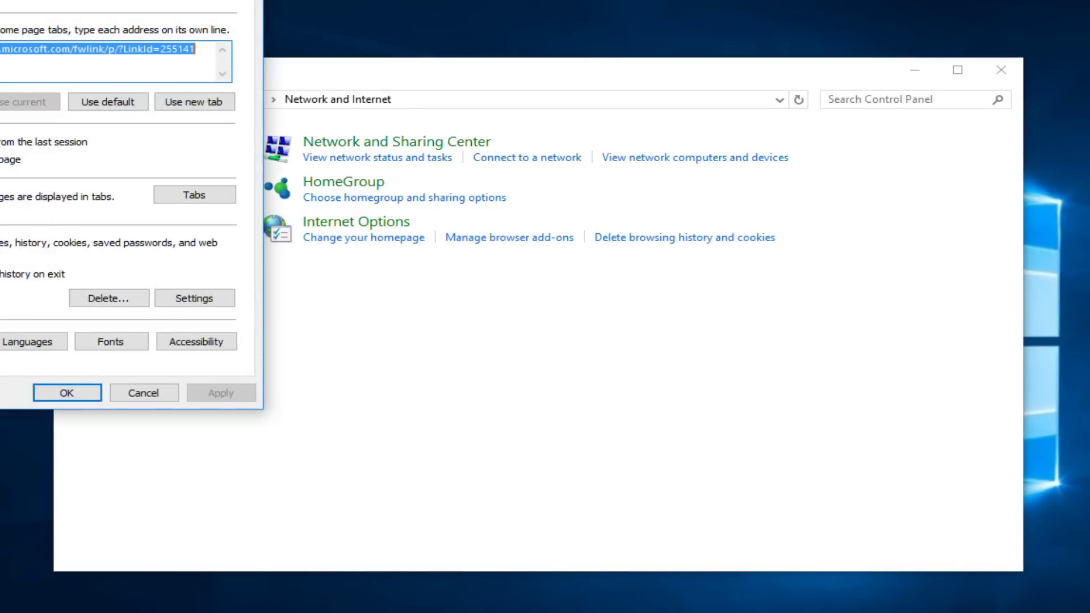
pyautogui.moveTo(486, 68); pyautogui.dragTo(511, 83)
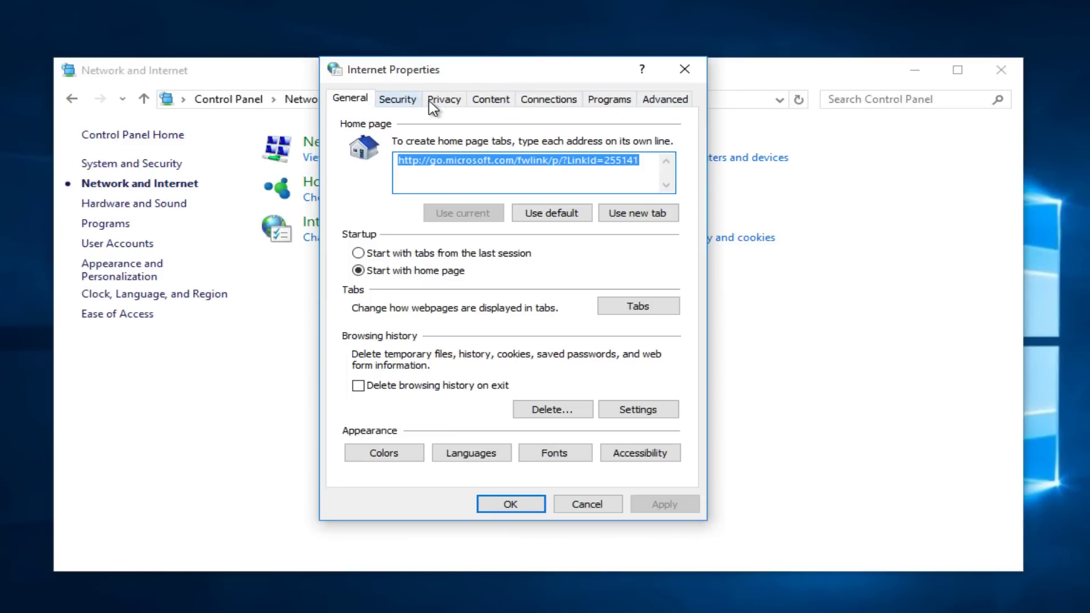
pyautogui.click(555, 106)
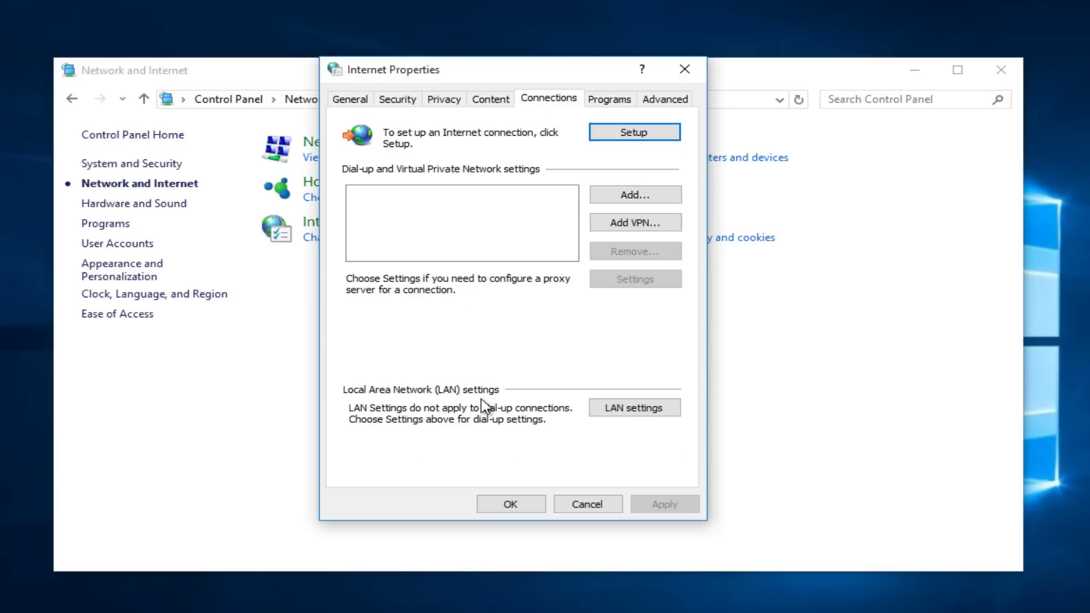
pyautogui.click(621, 408)
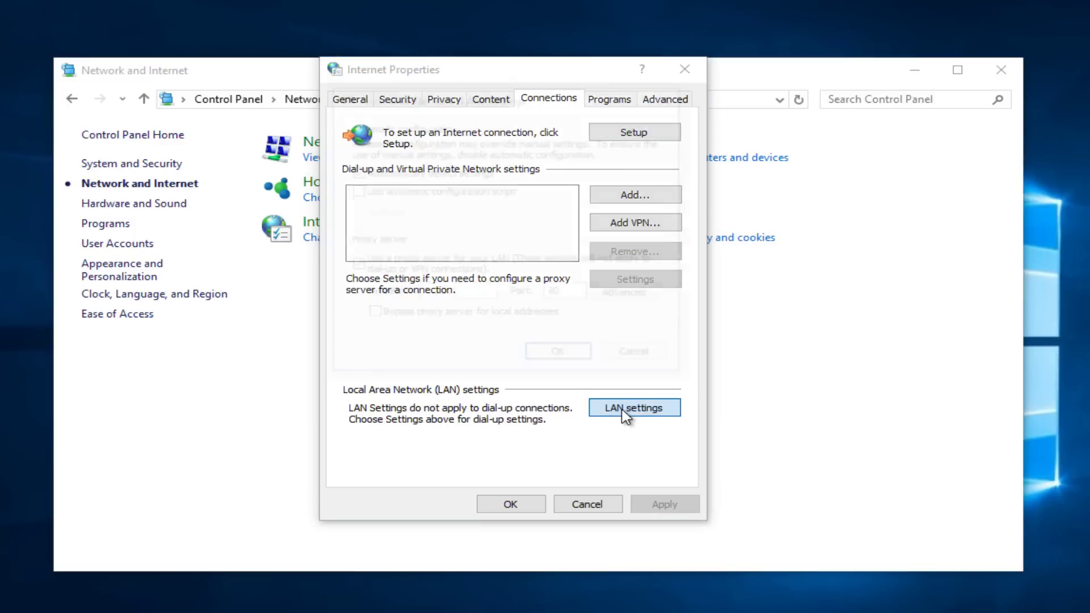
pyautogui.moveTo(481, 97); pyautogui.dragTo(476, 111)
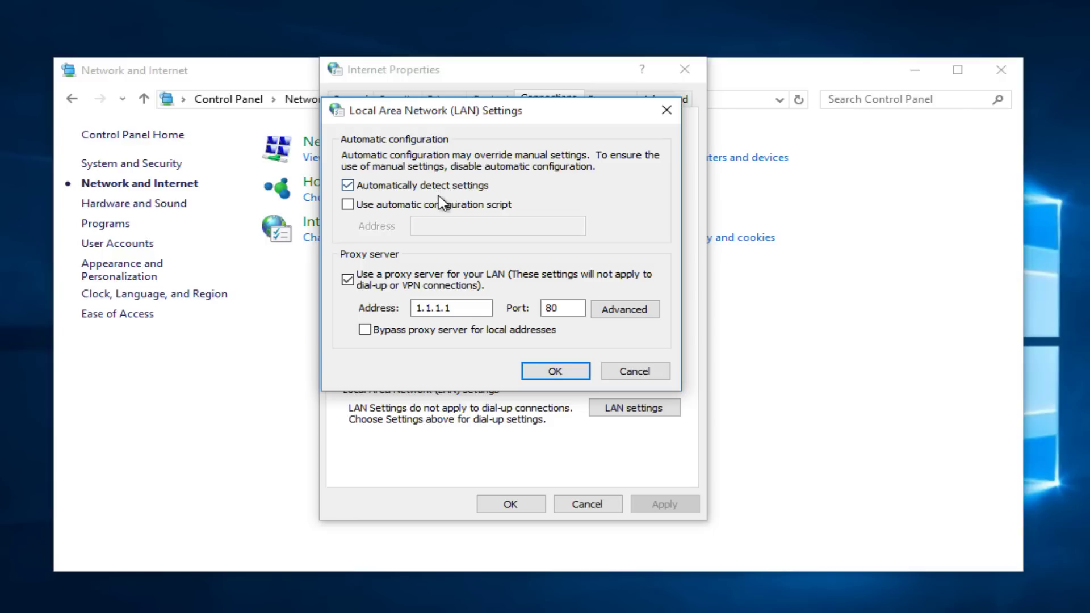
pyautogui.click(348, 282)
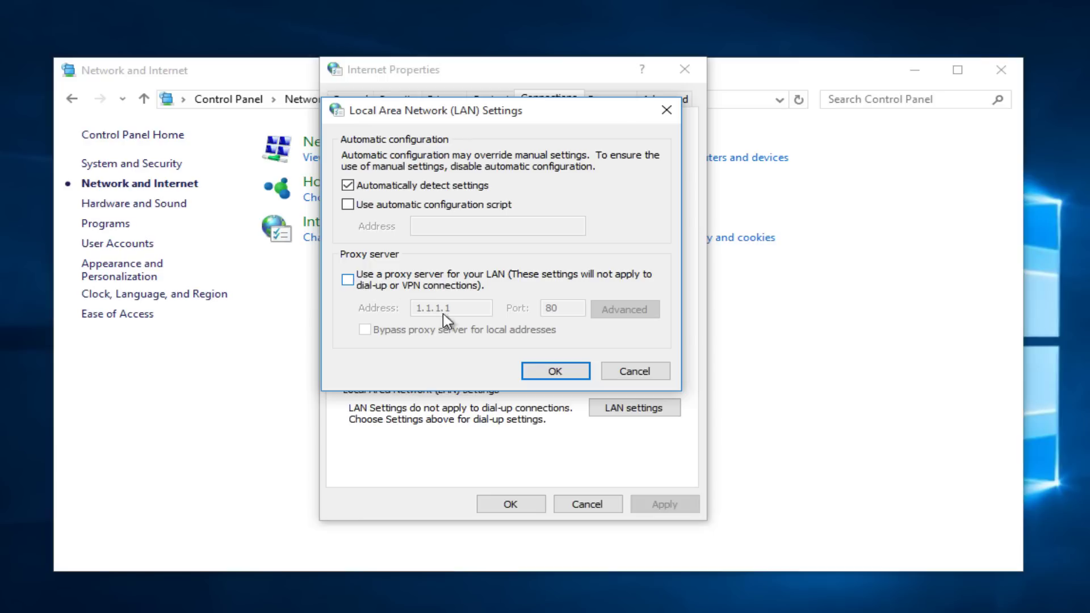
pyautogui.click(539, 376)
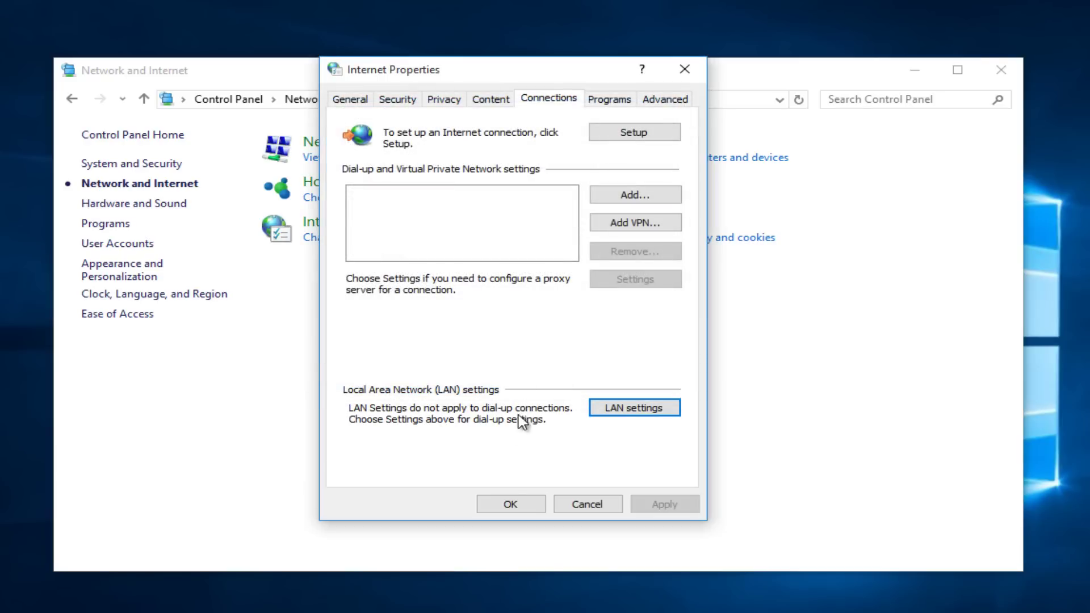
pyautogui.click(509, 503)
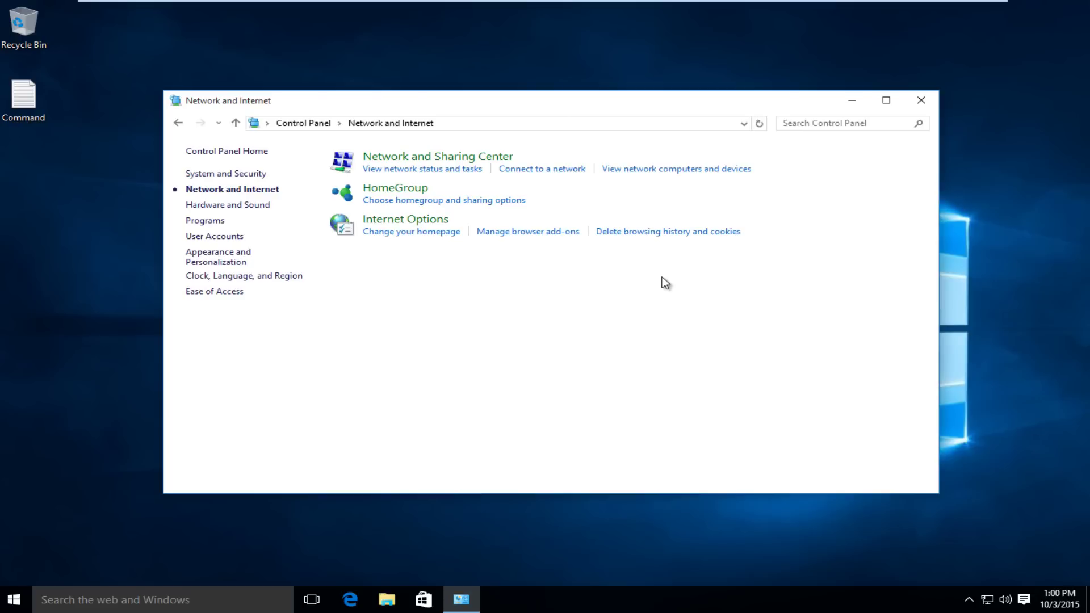
# Step: Close Control Panel and open Task Manager in its full-details view
pyautogui.click(920, 101)
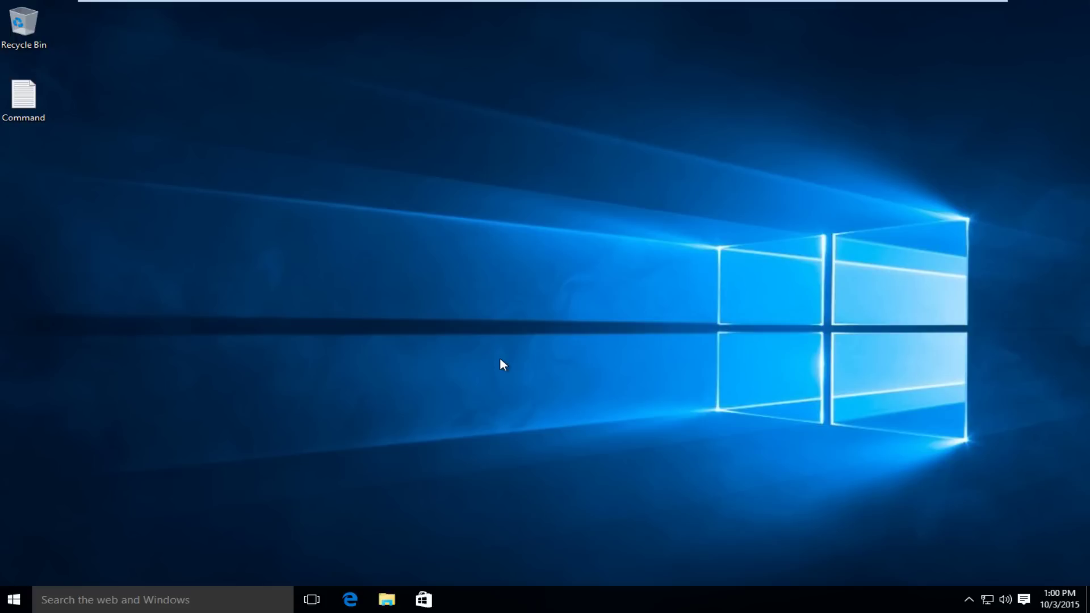
pyautogui.rightClick(560, 596)
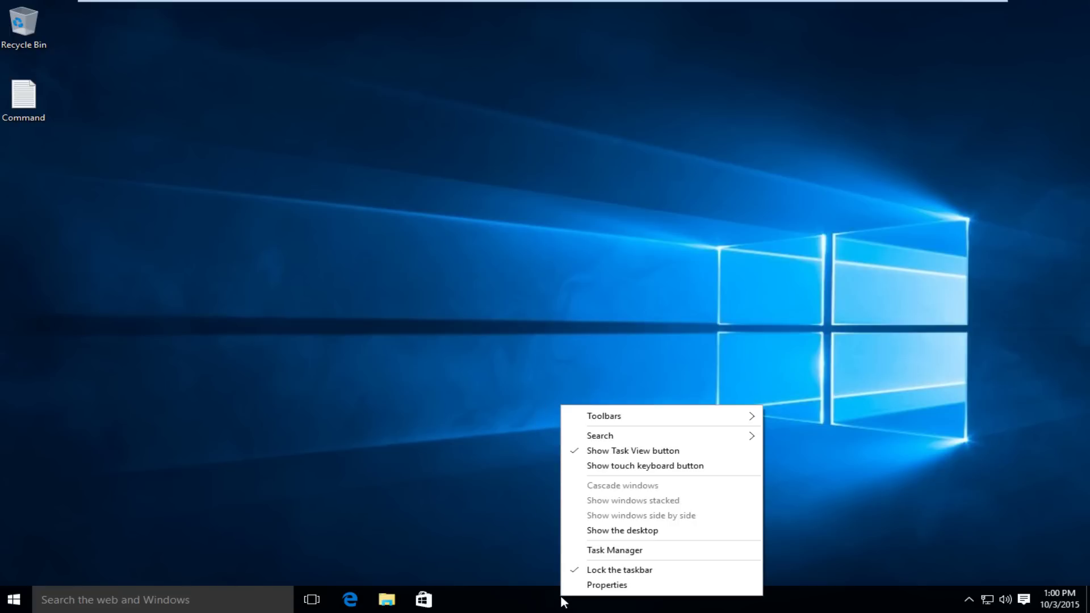
pyautogui.click(604, 550)
pyautogui.moveTo(165, 65); pyautogui.dragTo(429, 94)
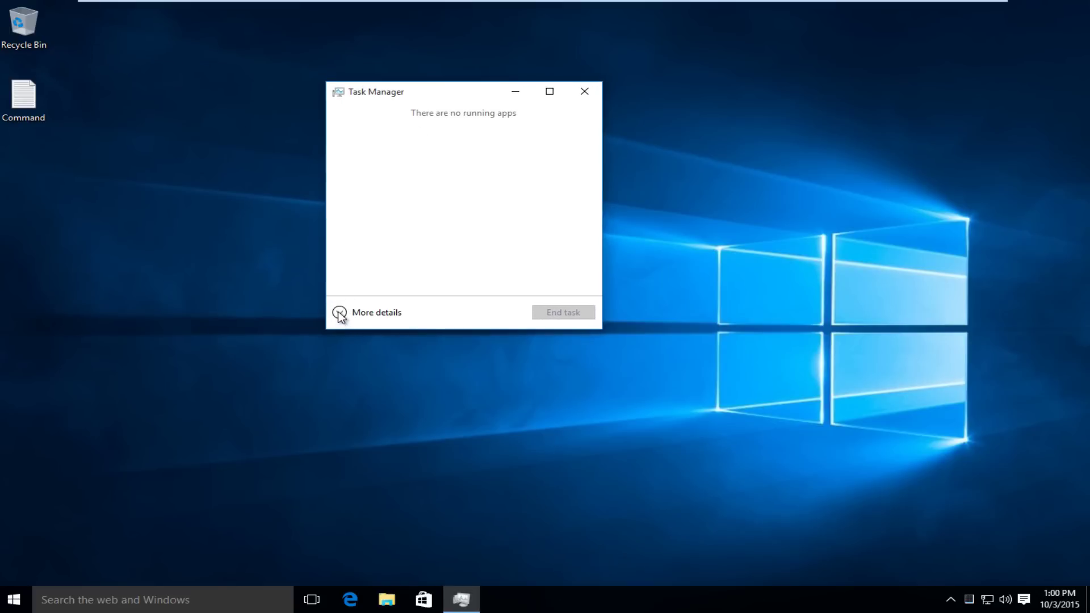
pyautogui.click(340, 313)
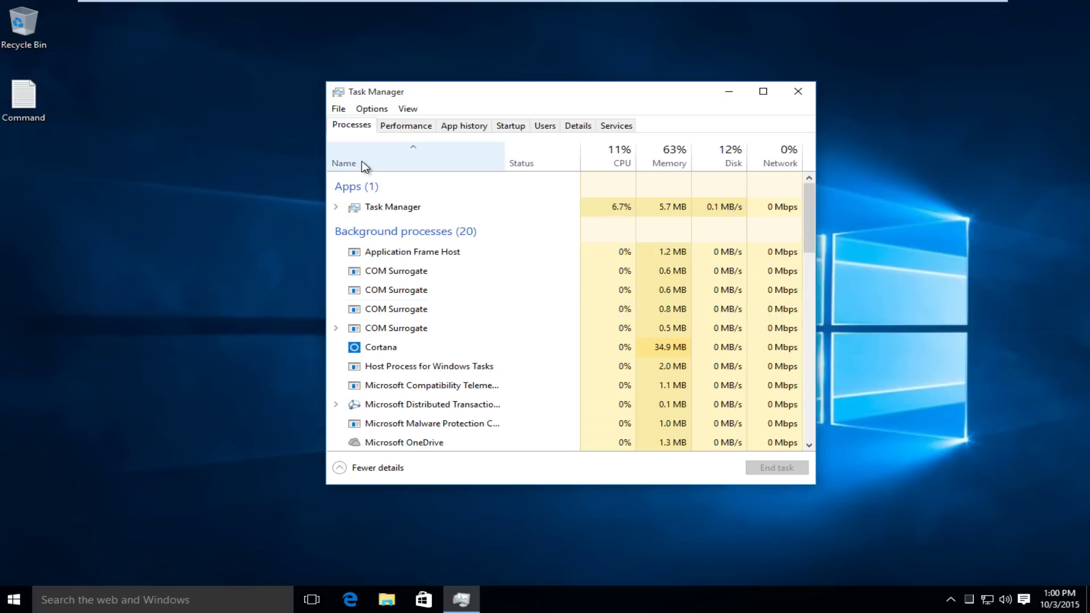
# Step: Run a new task 'cmd' with administrative privileges from Task Manager's File menu
pyautogui.click(338, 113)
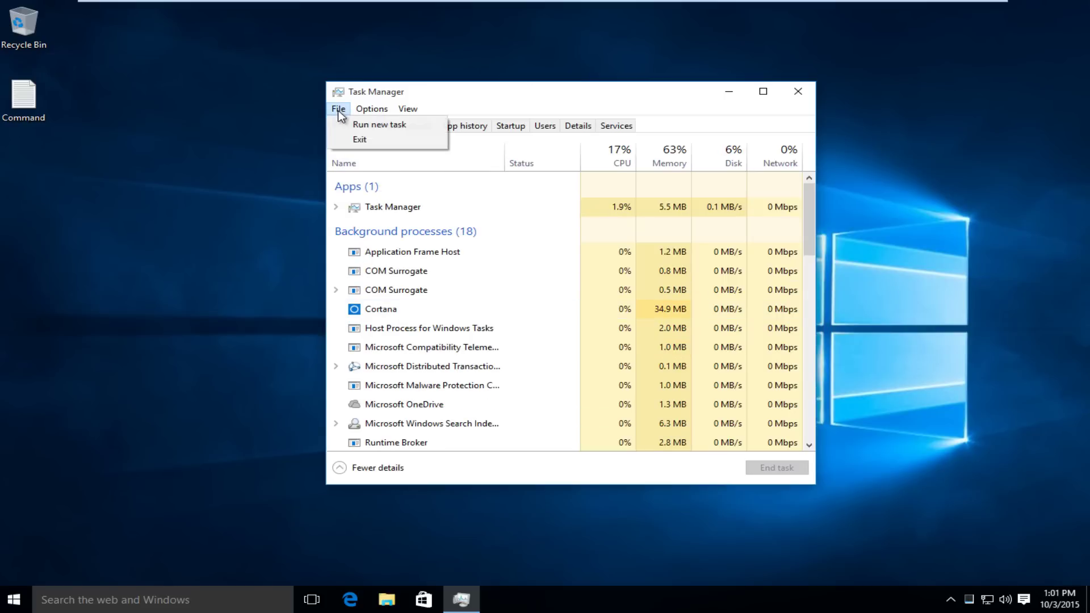
pyautogui.click(375, 126)
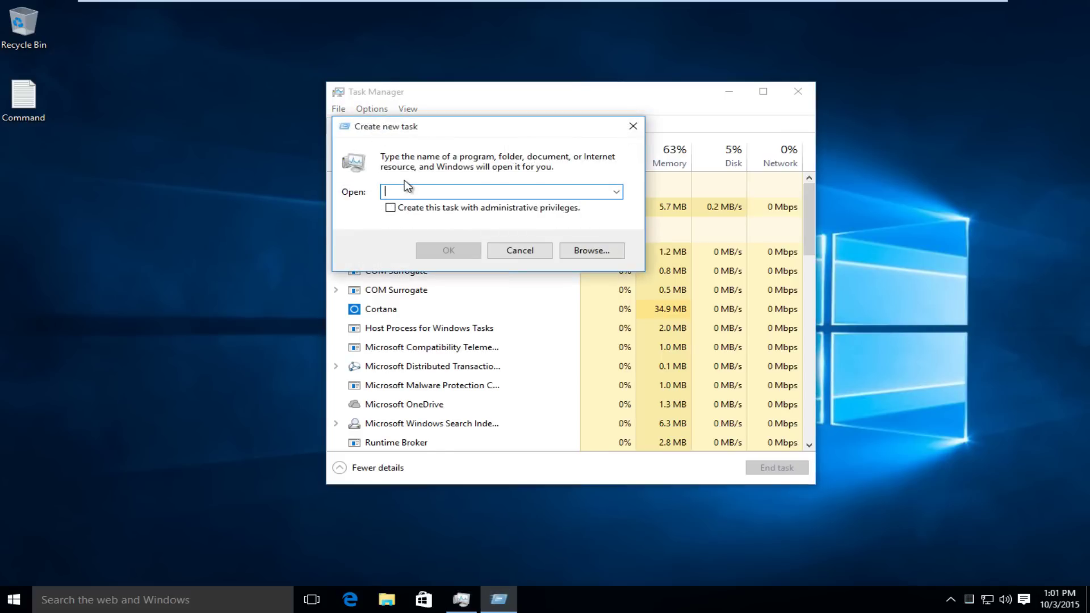
pyautogui.write('cmd')
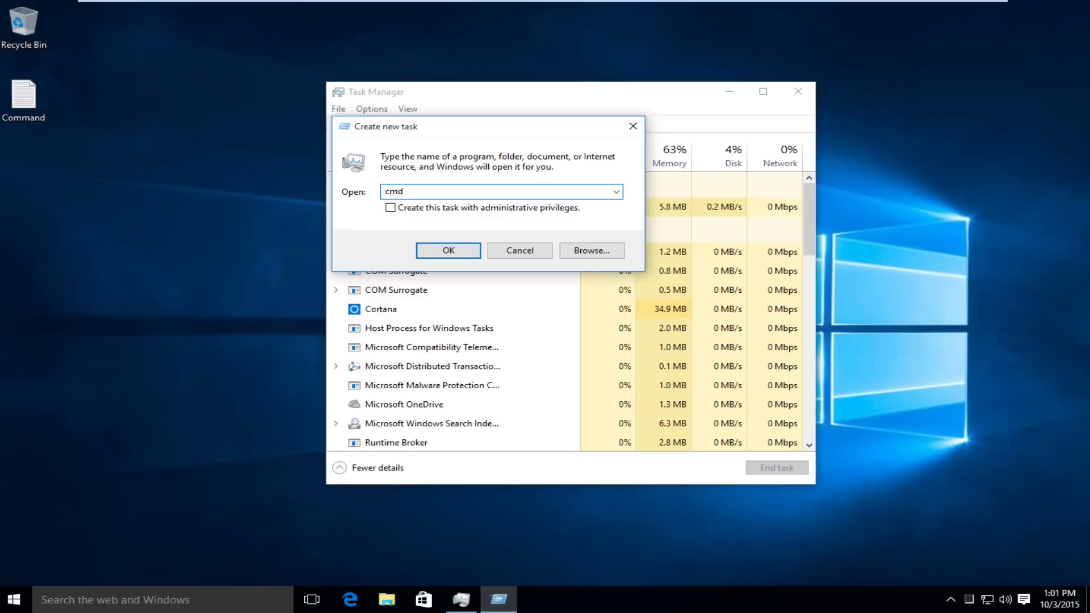
pyautogui.click(391, 208)
pyautogui.click(443, 253)
pyautogui.moveTo(700, 93); pyautogui.dragTo(742, 151)
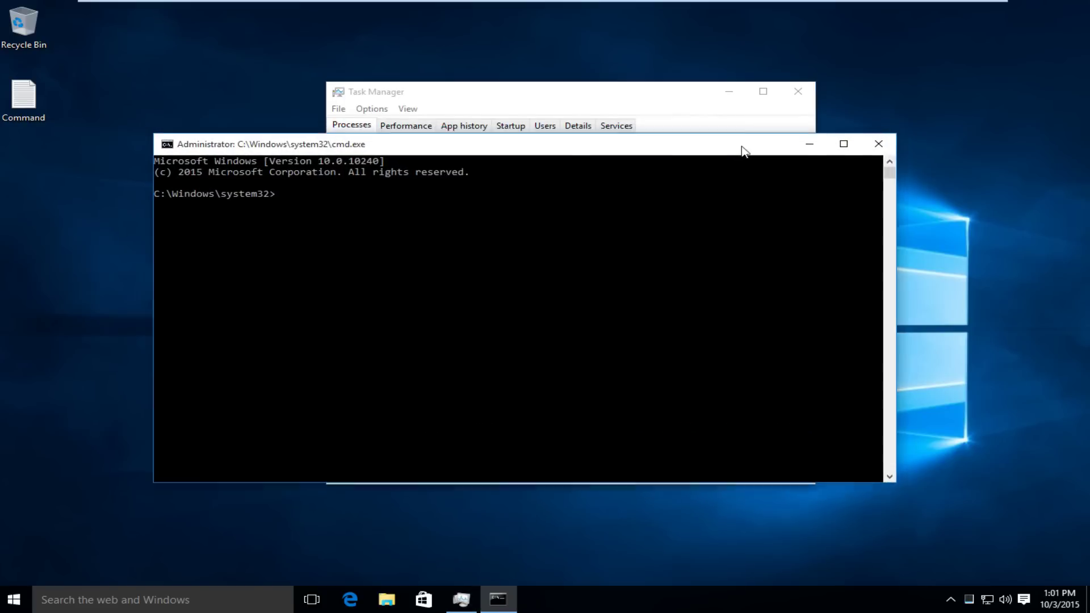
# Step: Close Task Manager and open the Command notes file in Notepad beside the console
pyautogui.click(792, 97)
pyautogui.moveTo(613, 150); pyautogui.dragTo(626, 126)
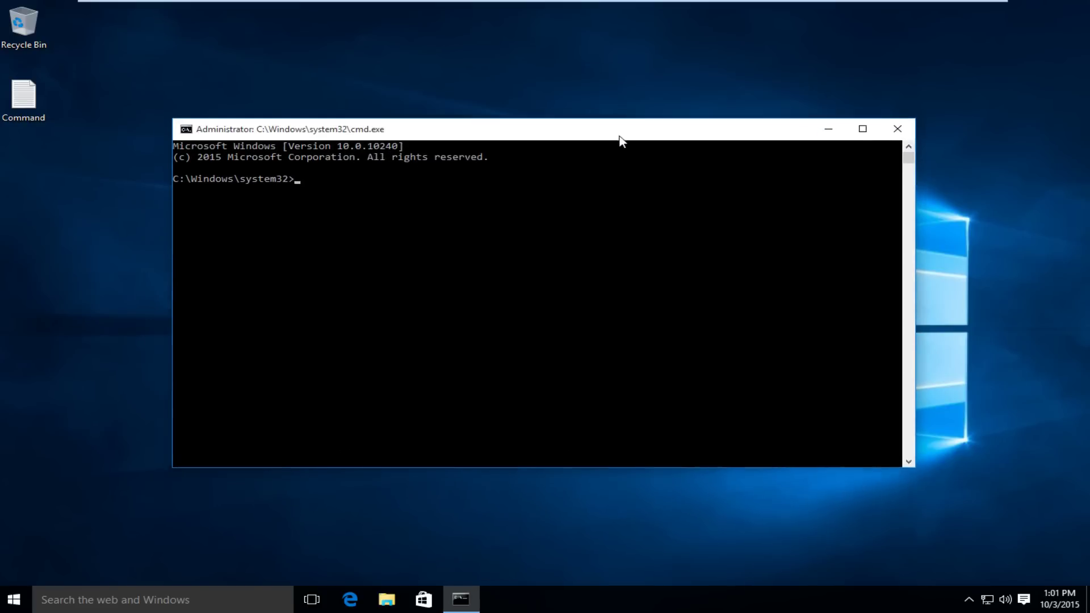
pyautogui.doubleClick(22, 99)
pyautogui.moveTo(346, 158); pyautogui.dragTo(653, 142)
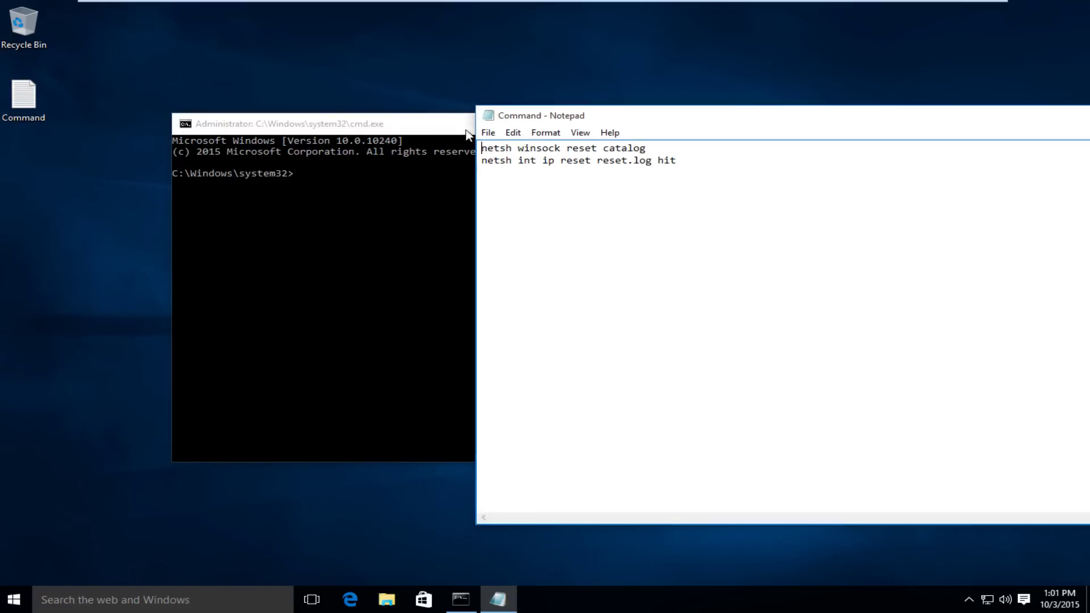
pyautogui.click(411, 134)
pyautogui.moveTo(944, 126); pyautogui.dragTo(1033, 134)
# Step: Run 'netsh winsock reset catalog' at the administrator prompt
pyautogui.moveTo(738, 156); pyautogui.dragTo(574, 156)
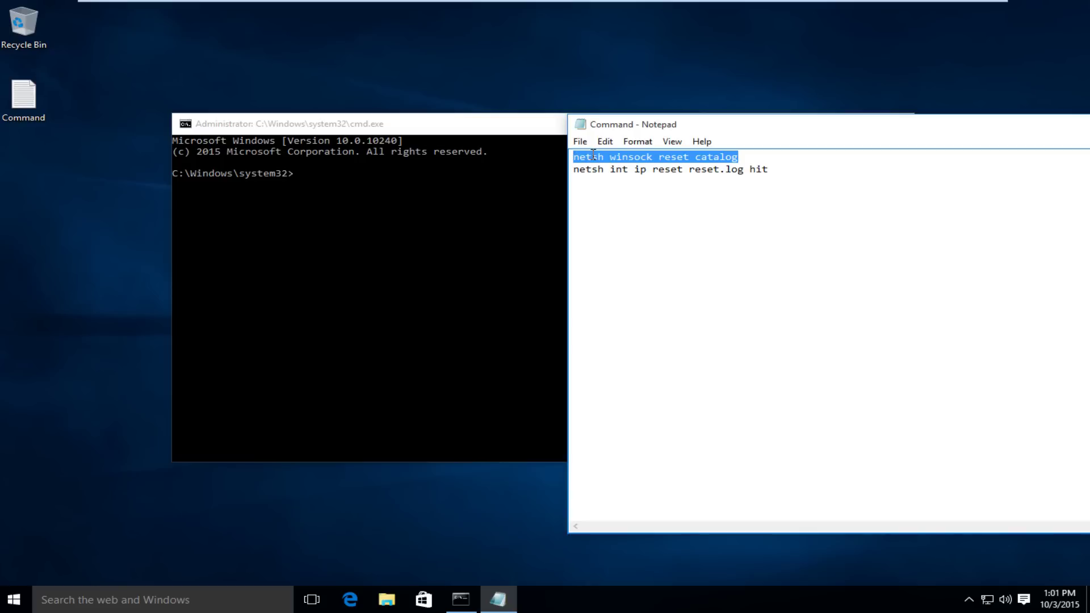
pyautogui.rightClick(591, 156)
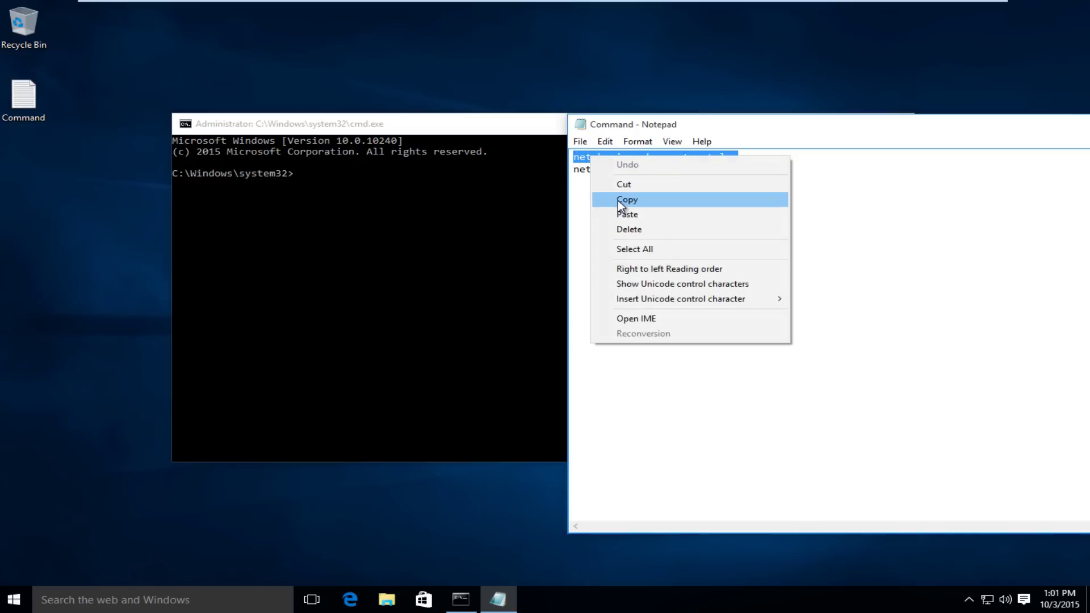
pyautogui.click(616, 199)
pyautogui.click(484, 130)
pyautogui.click(345, 173)
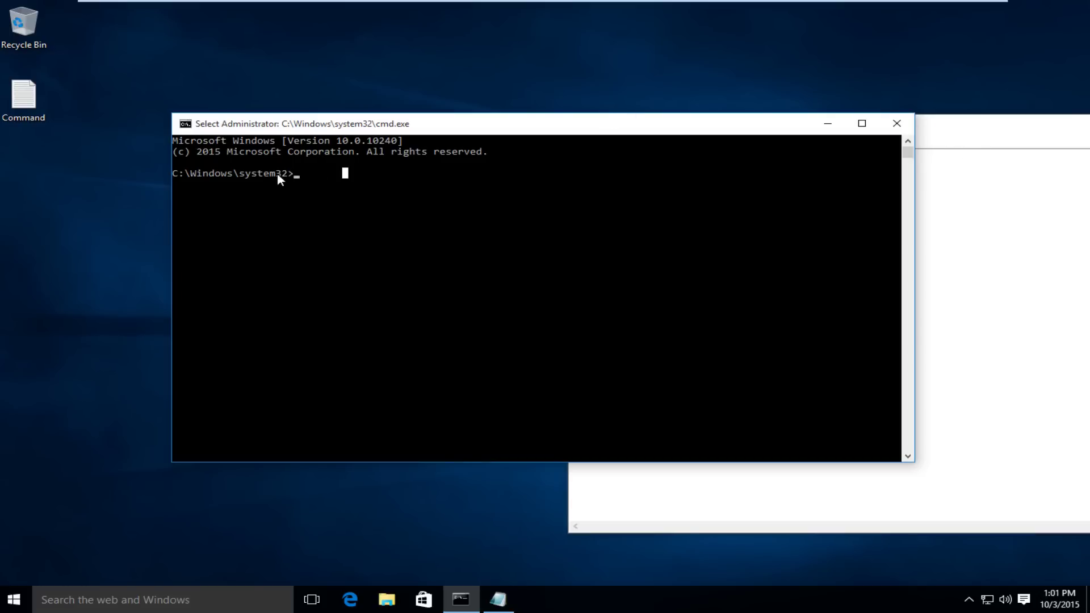
pyautogui.click(298, 174)
pyautogui.write('netsh winsock reset catalog')
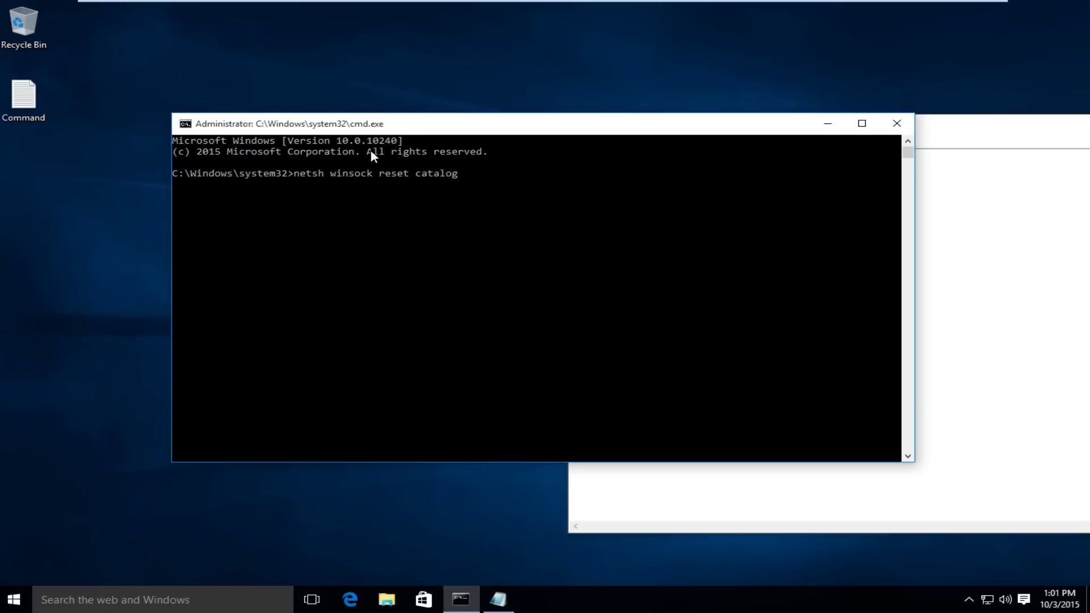
pyautogui.press('Return')
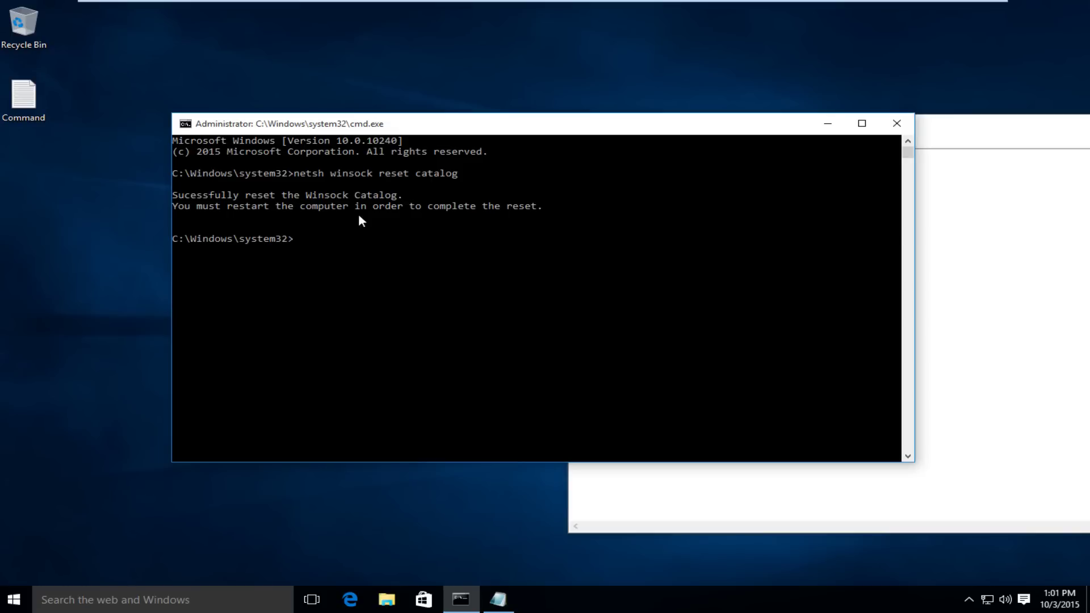
# Step: Copy 'netsh int ip reset reset.log' from Notepad, paste it into the console, and run it
pyautogui.click(922, 211)
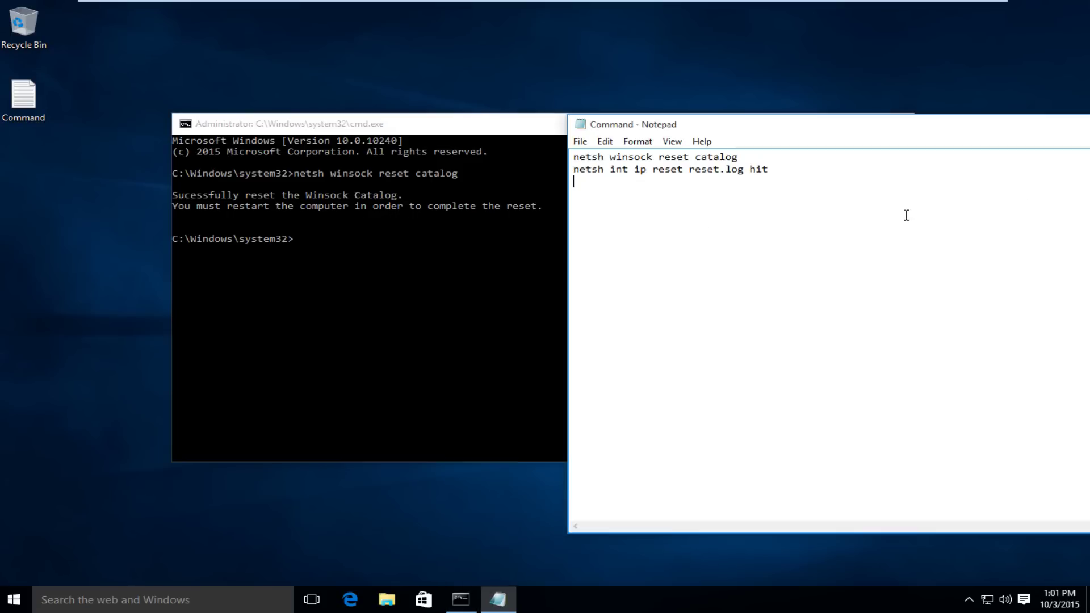
pyautogui.moveTo(807, 171); pyautogui.dragTo(570, 170)
pyautogui.rightClick(584, 172)
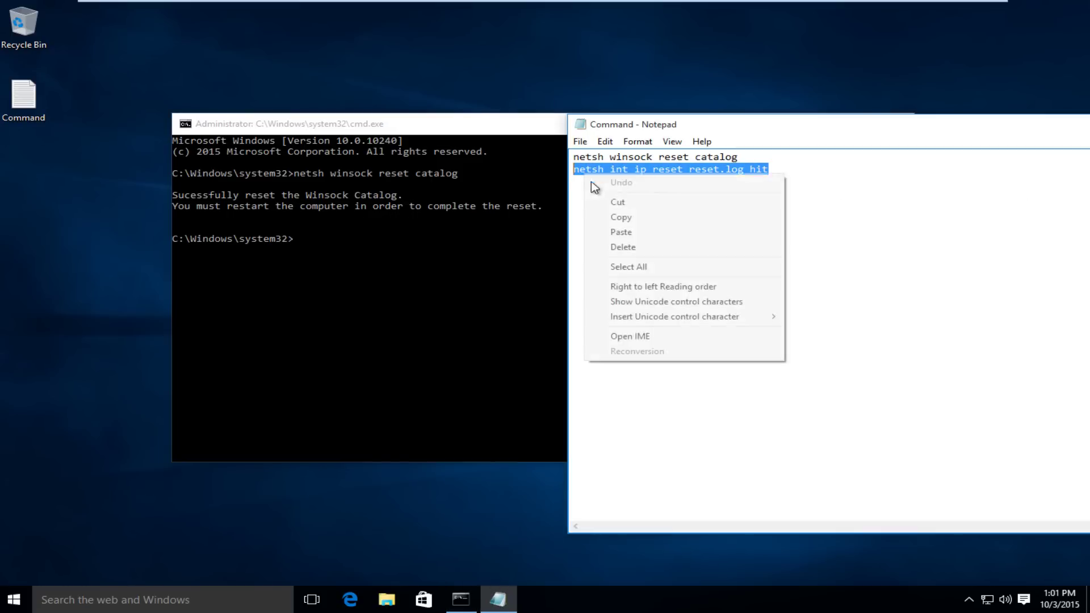
pyautogui.click(612, 220)
pyautogui.click(366, 235)
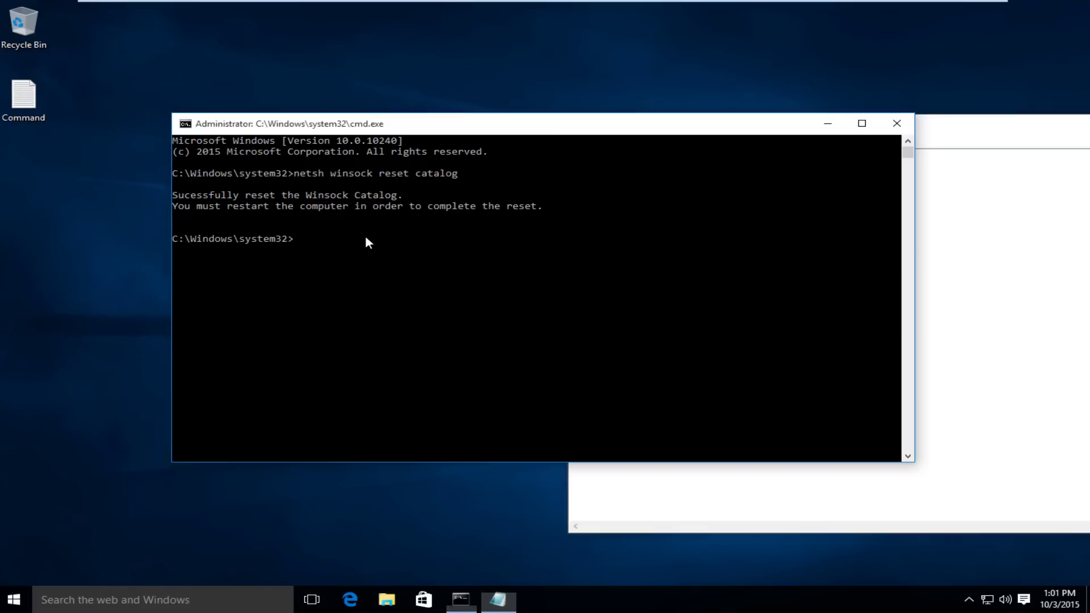
pyautogui.click(327, 241)
pyautogui.rightClick(394, 227)
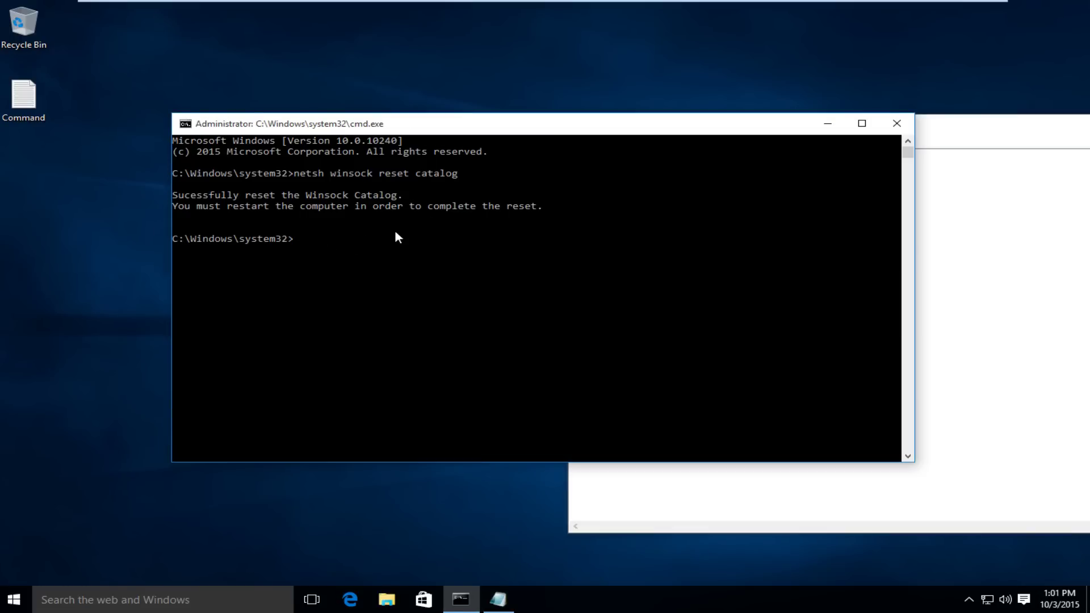
pyautogui.rightClick(394, 227)
pyautogui.press('Return')
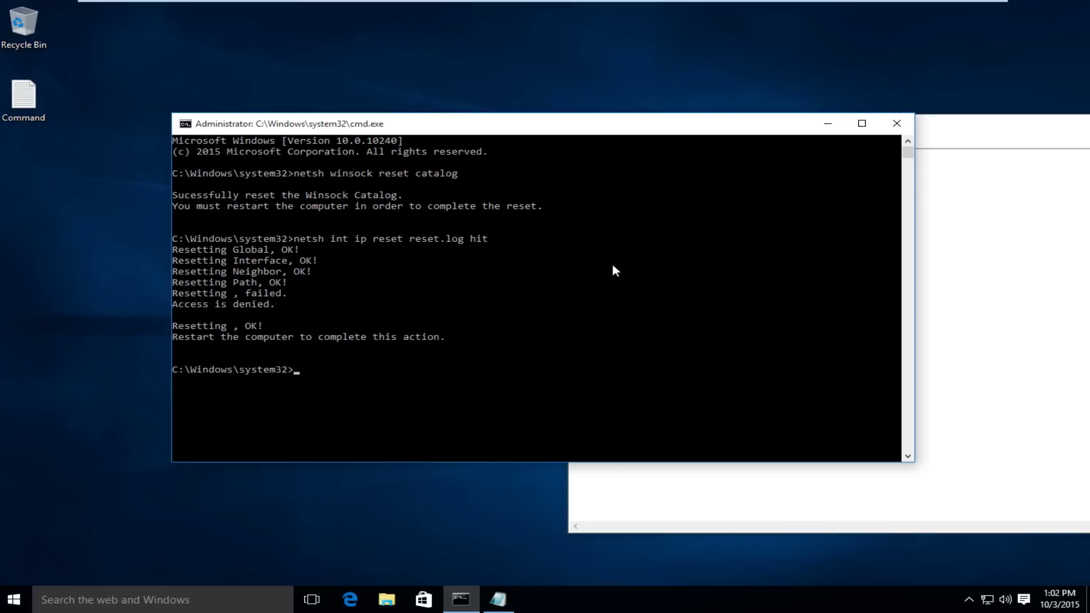
# Step: Close the Notepad command list and make the console window taller
pyautogui.click(948, 129)
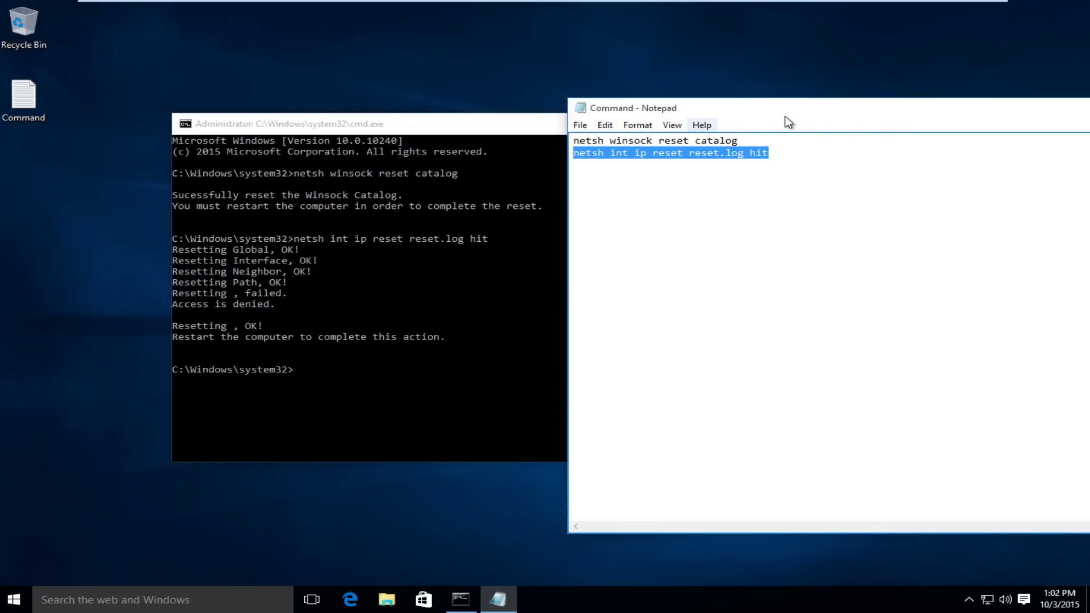
pyautogui.moveTo(800, 117); pyautogui.dragTo(486, 117)
pyautogui.click(1043, 105)
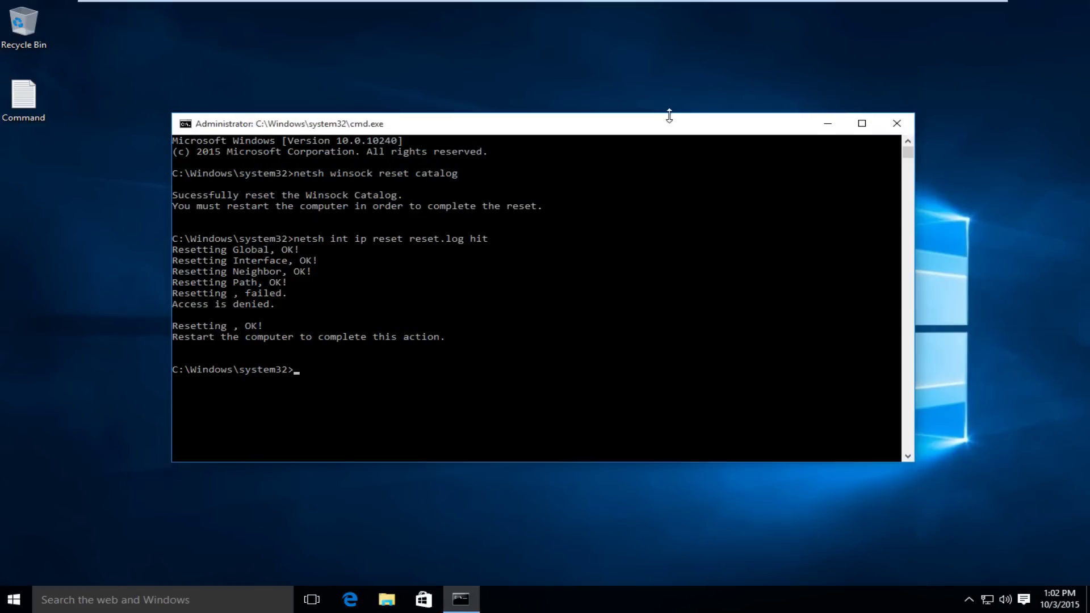
pyautogui.moveTo(669, 114); pyautogui.dragTo(684, 101)
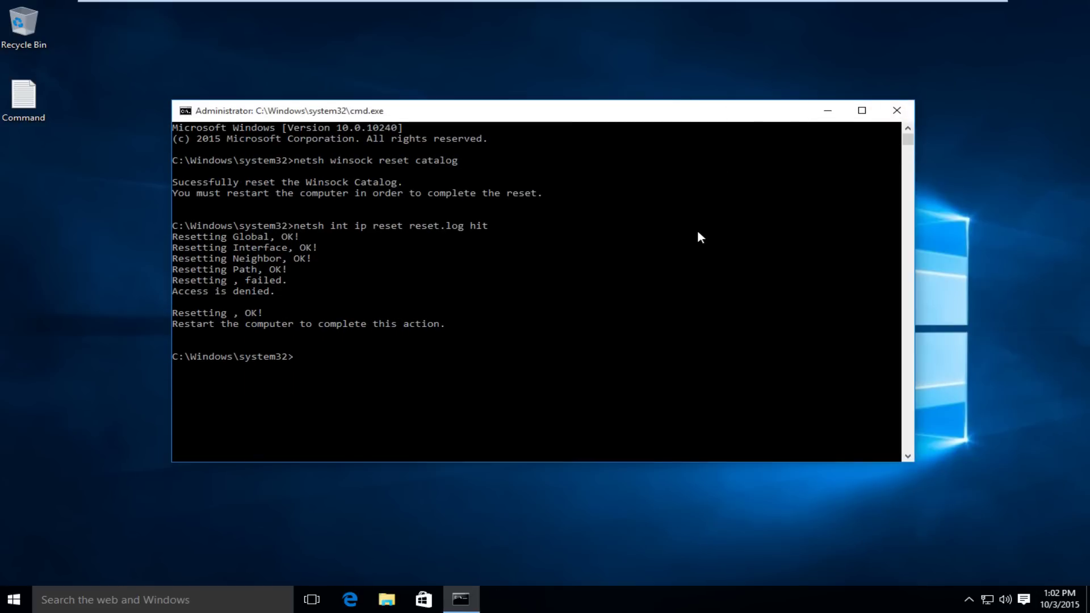